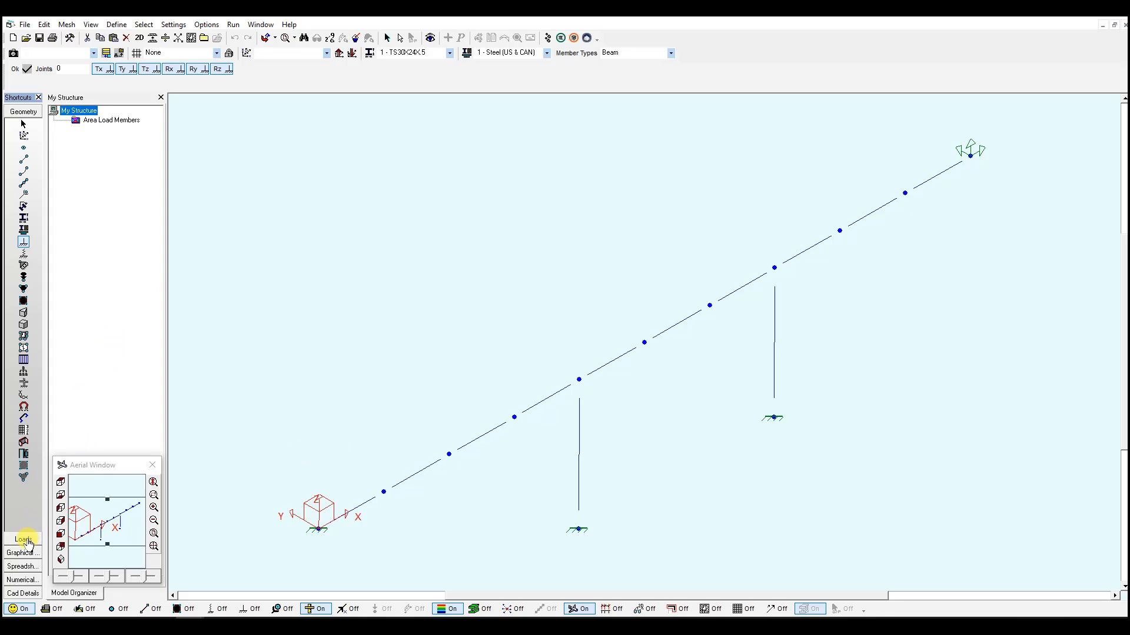
# Step: Review the load case definitions, checking the Moving Load Case and the Influence Line Case without changing them
pyautogui.click(23, 540)
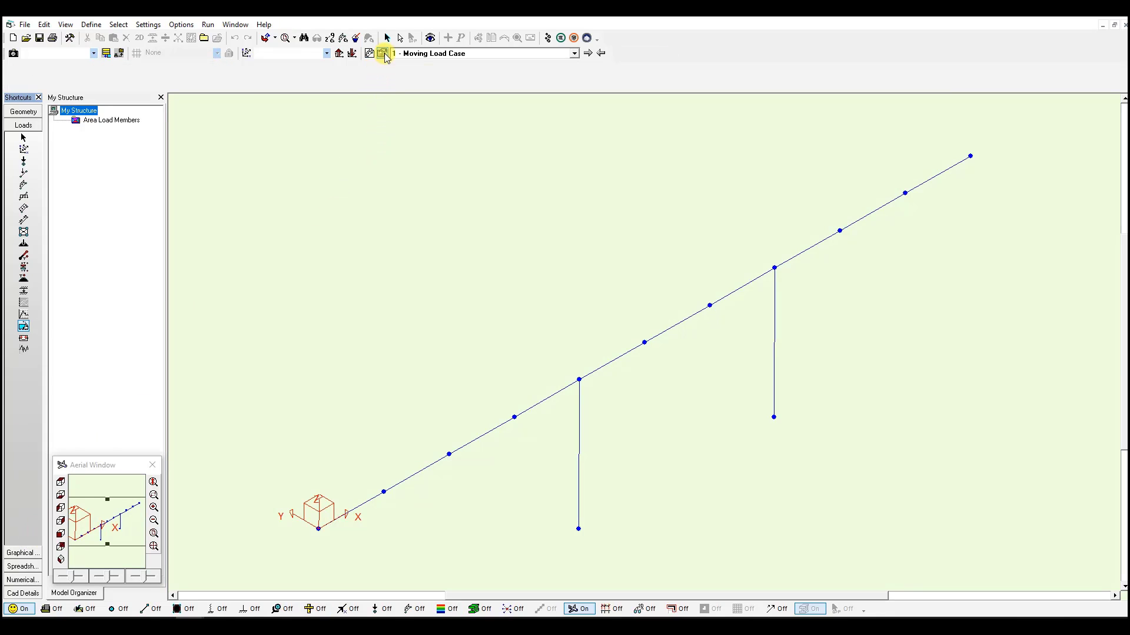
pyautogui.click(384, 54)
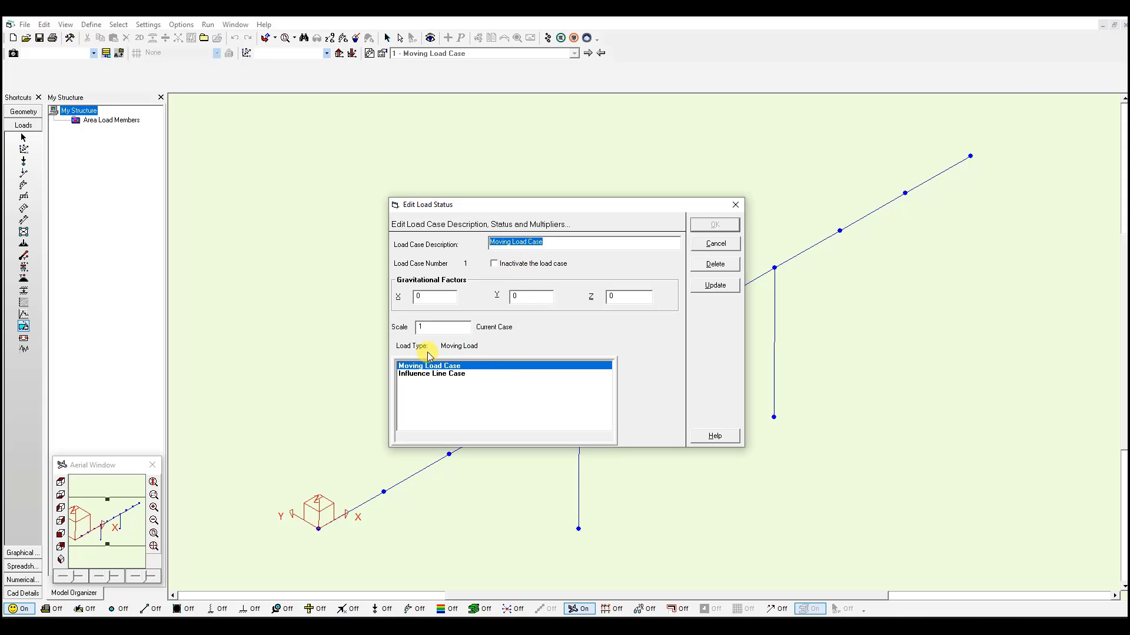
pyautogui.click(460, 375)
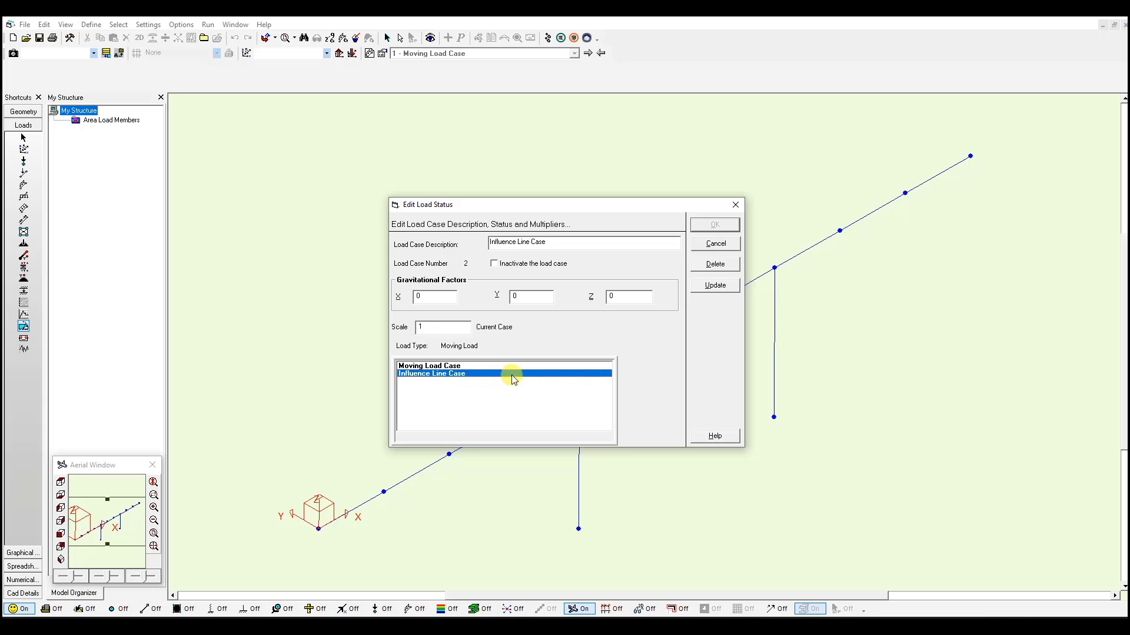
pyautogui.click(715, 244)
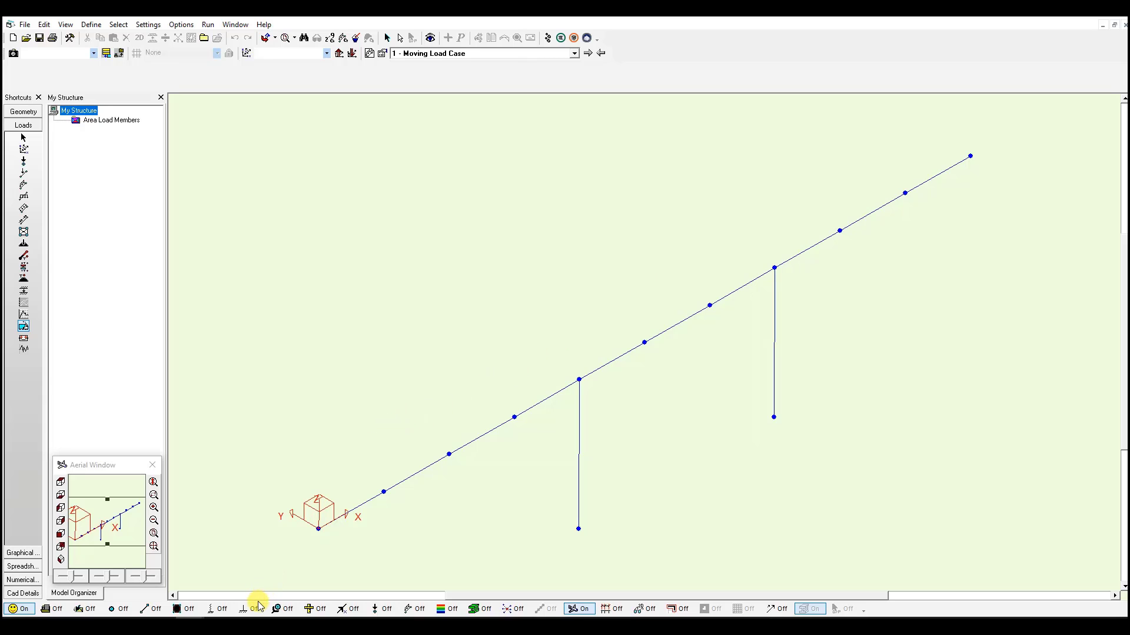
# Step: Show the member numbers and review the moving load patterns of the Moving Load Case and the Influence Line Case
pyautogui.click(147, 610)
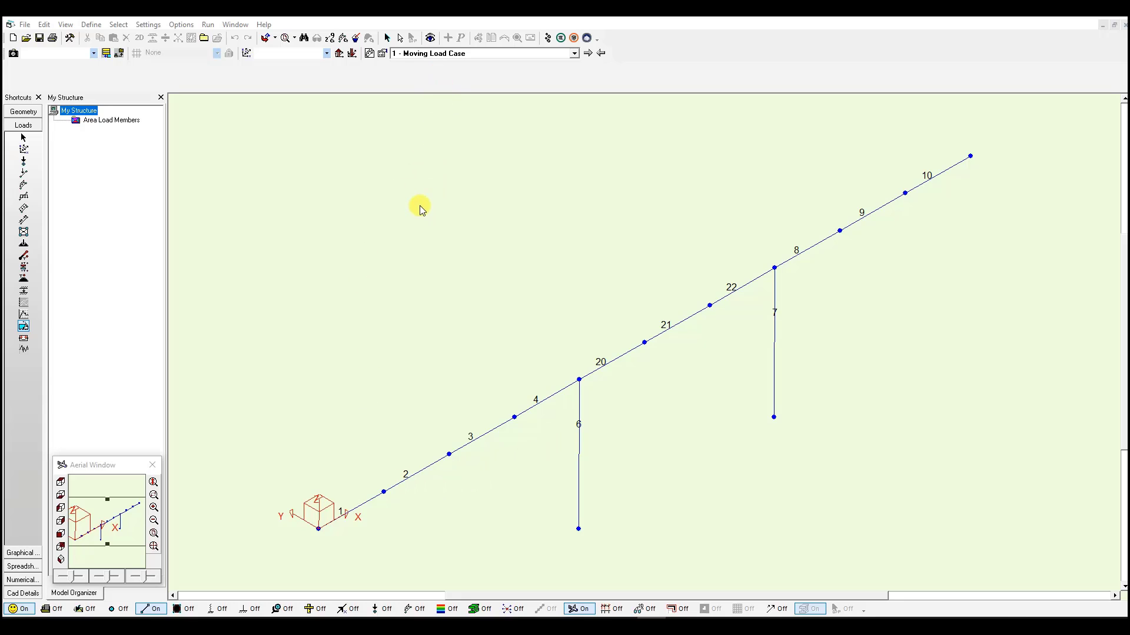
pyautogui.click(23, 328)
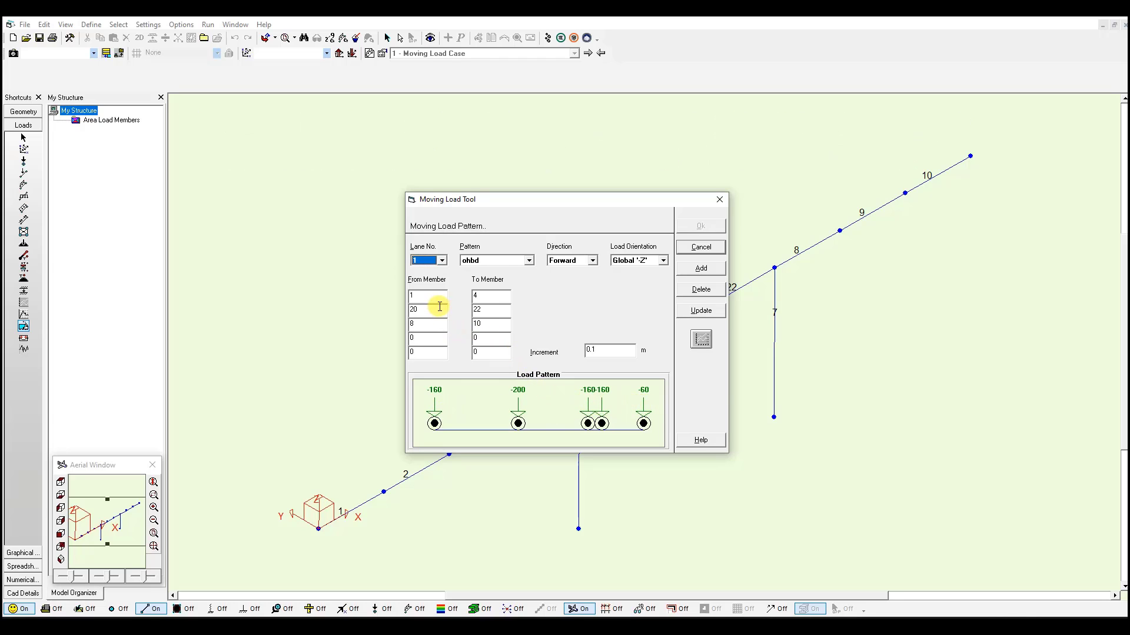
pyautogui.moveTo(517, 206); pyautogui.dragTo(319, 130)
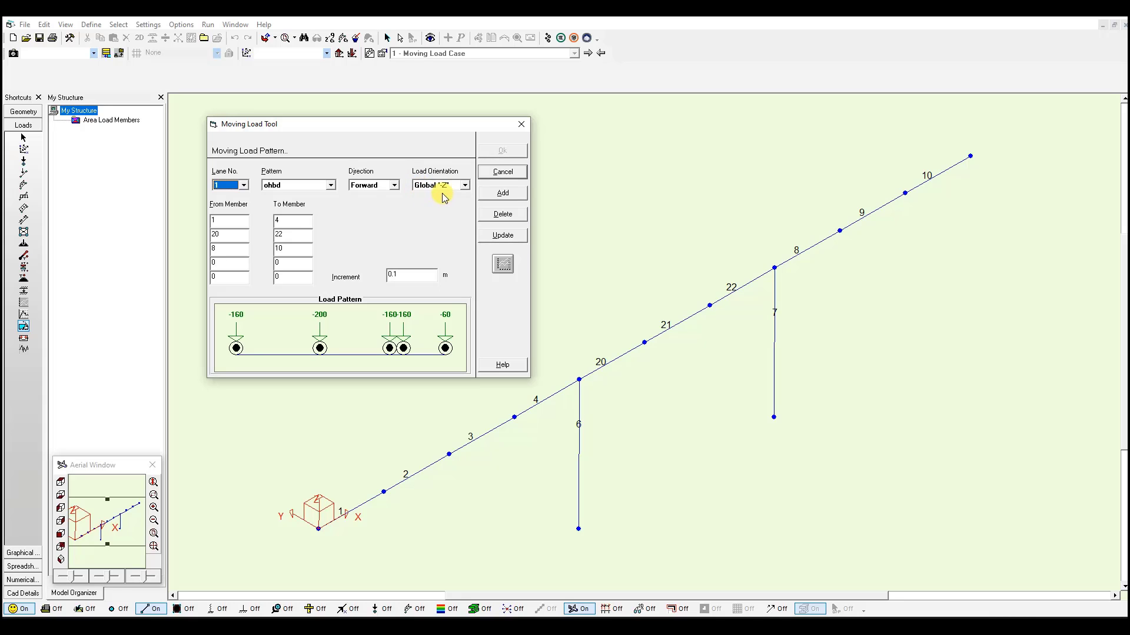
pyautogui.click(523, 123)
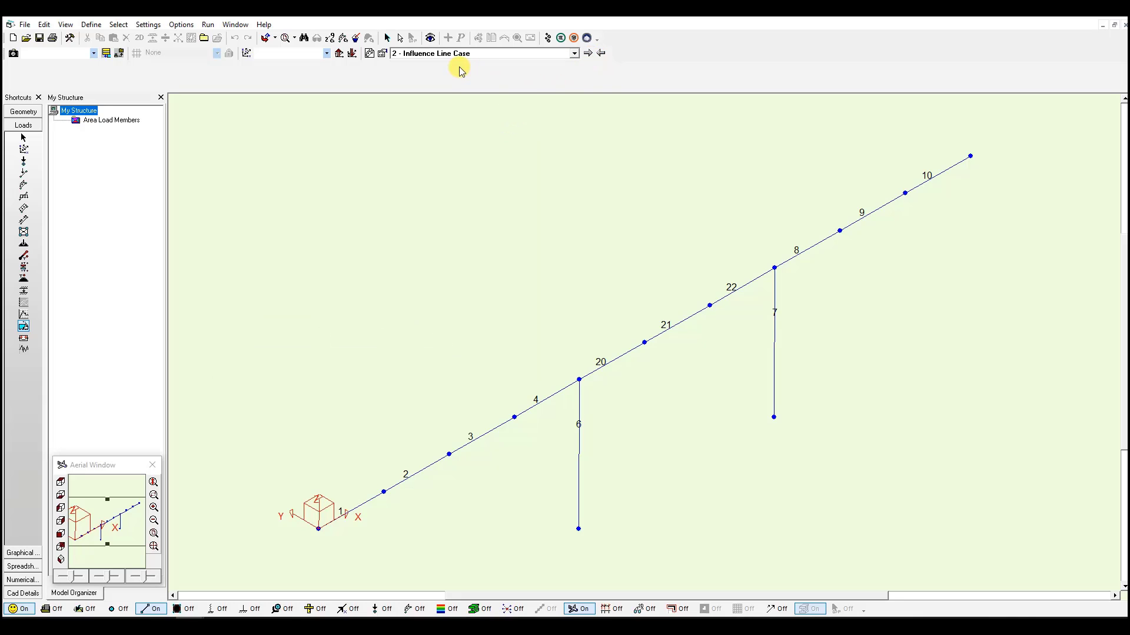
pyautogui.click(24, 328)
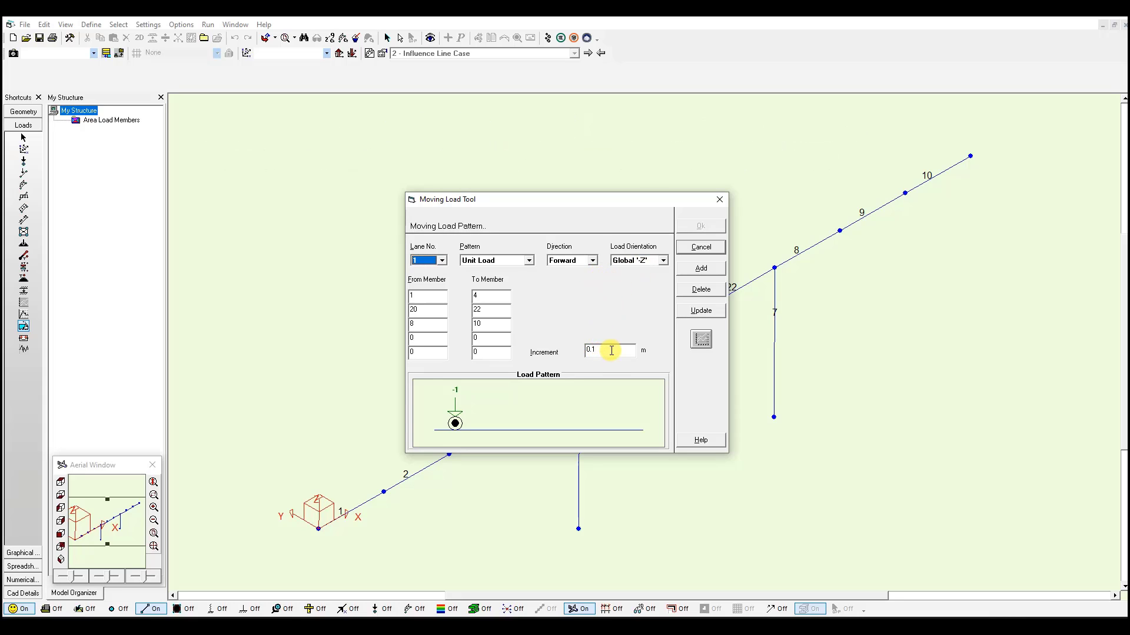
pyautogui.click(719, 200)
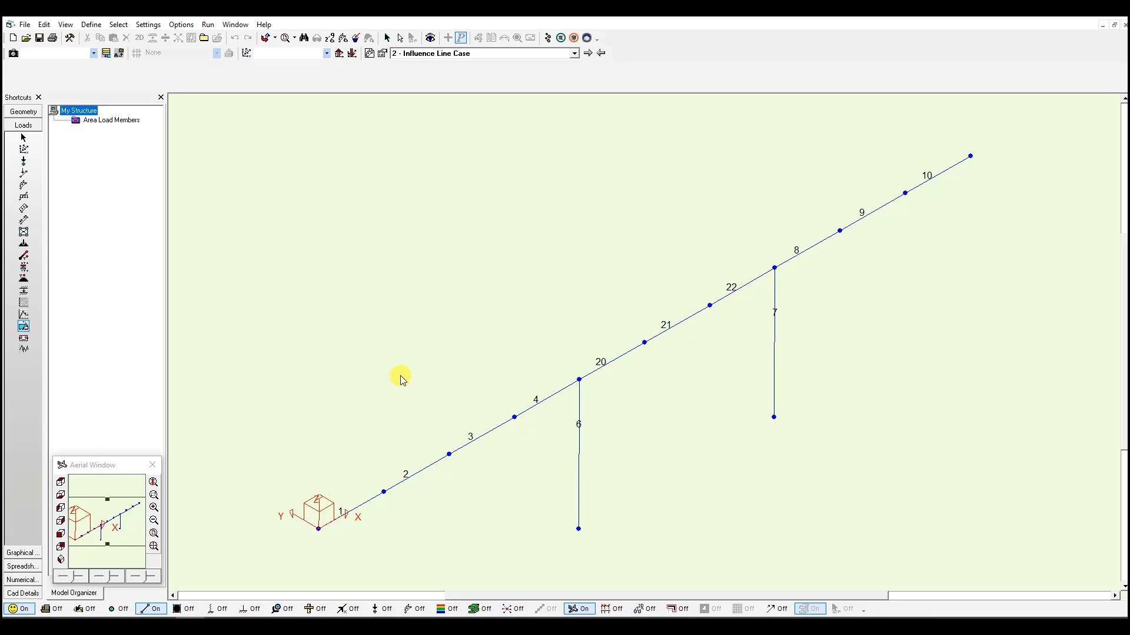
# Step: Run the Linear Static Moving Loads analysis, solving for both load cases and combinations
pyautogui.click(549, 40)
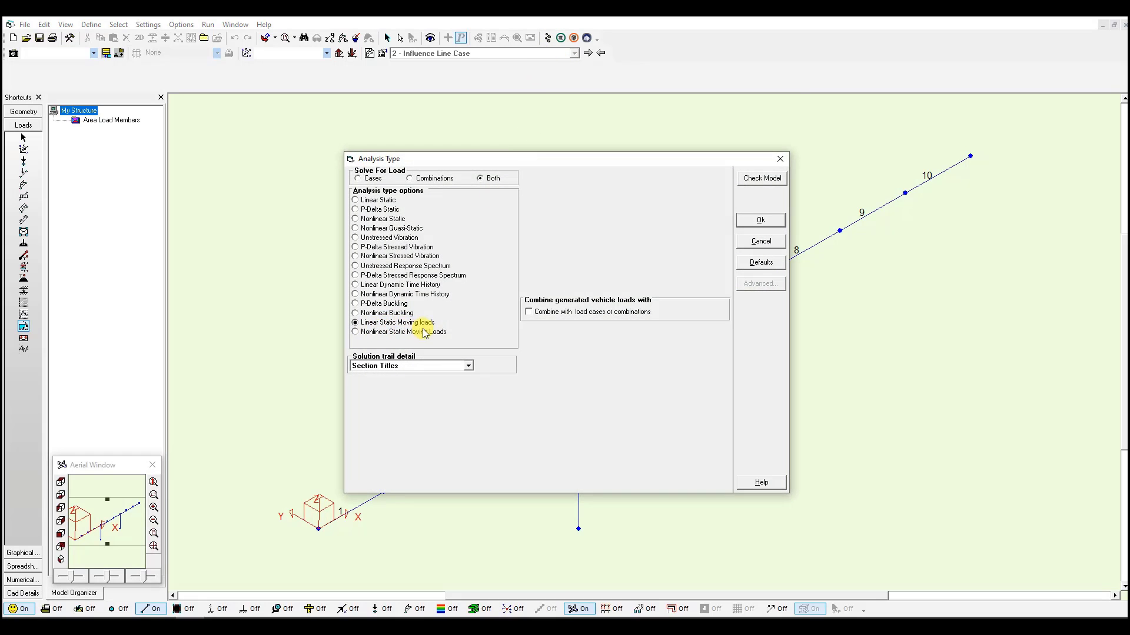
pyautogui.click(760, 220)
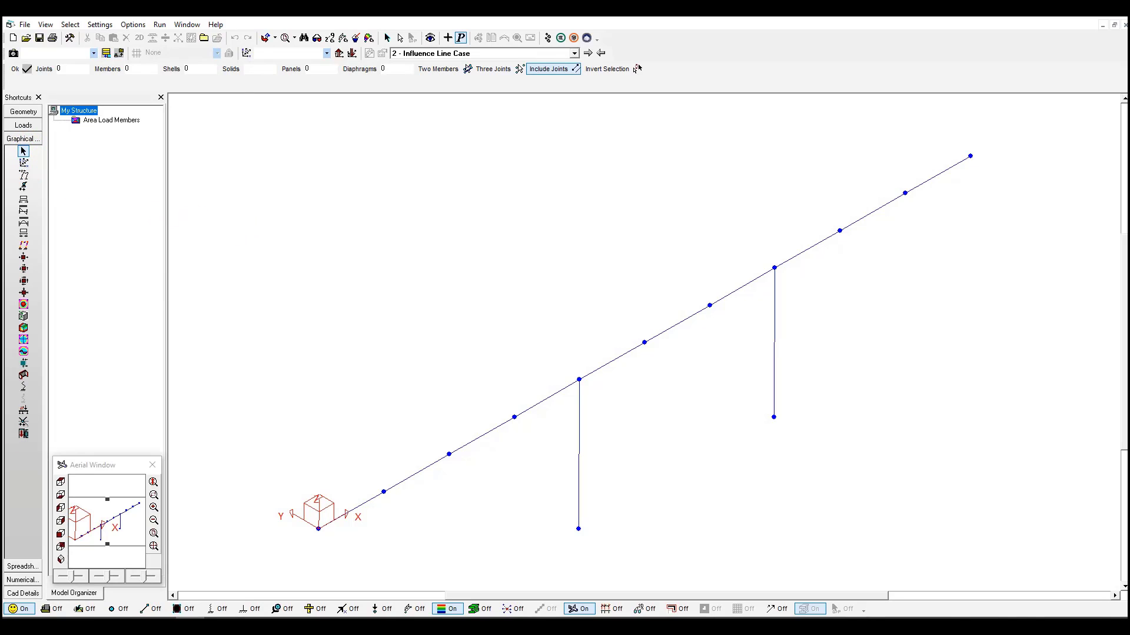
# Step: Select the generated load case case1,step=1 and display its applied loads on the model
pyautogui.click(574, 53)
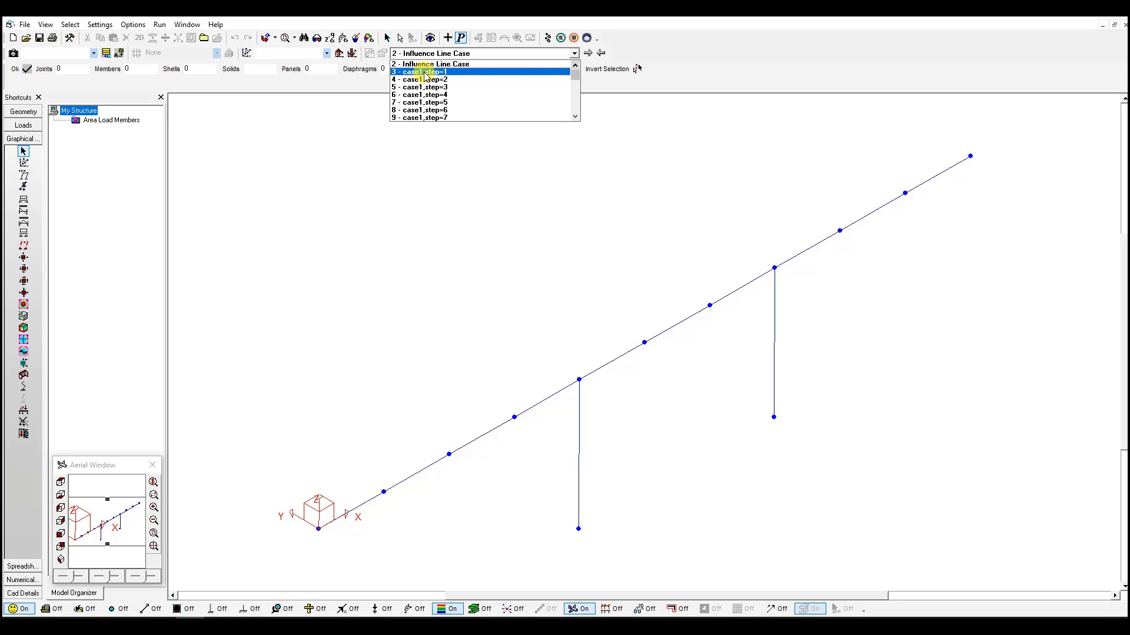
pyautogui.click(575, 65)
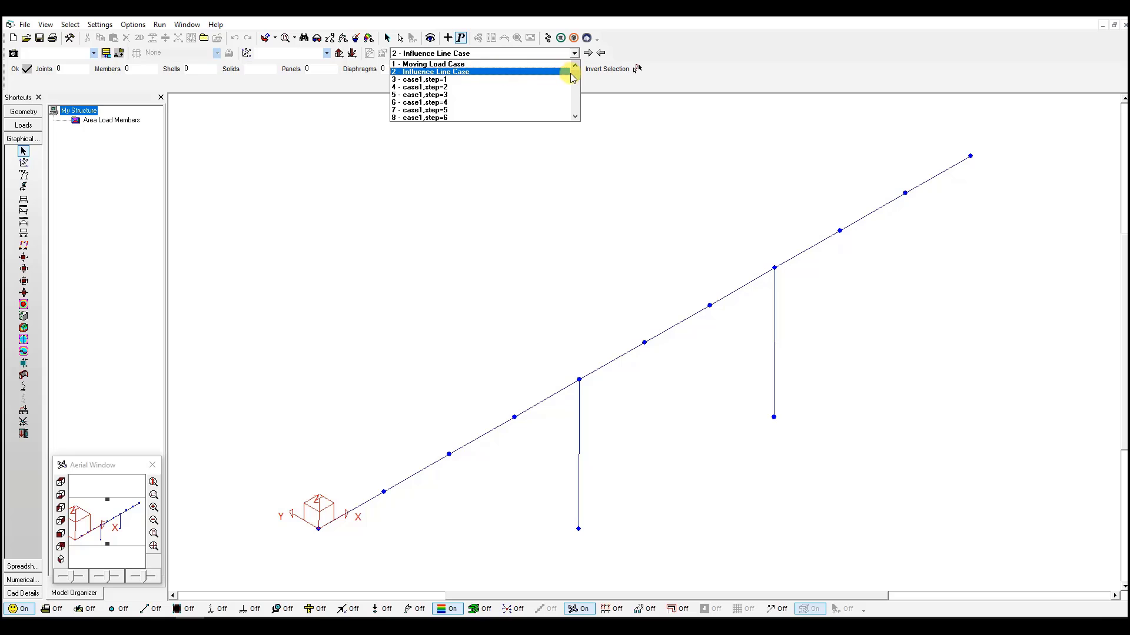
pyautogui.moveTo(576, 79)
pyautogui.mouseDown()
pyautogui.moveTo(577, 104)
pyautogui.moveTo(576, 74)
pyautogui.mouseUp()
pyautogui.click(458, 80)
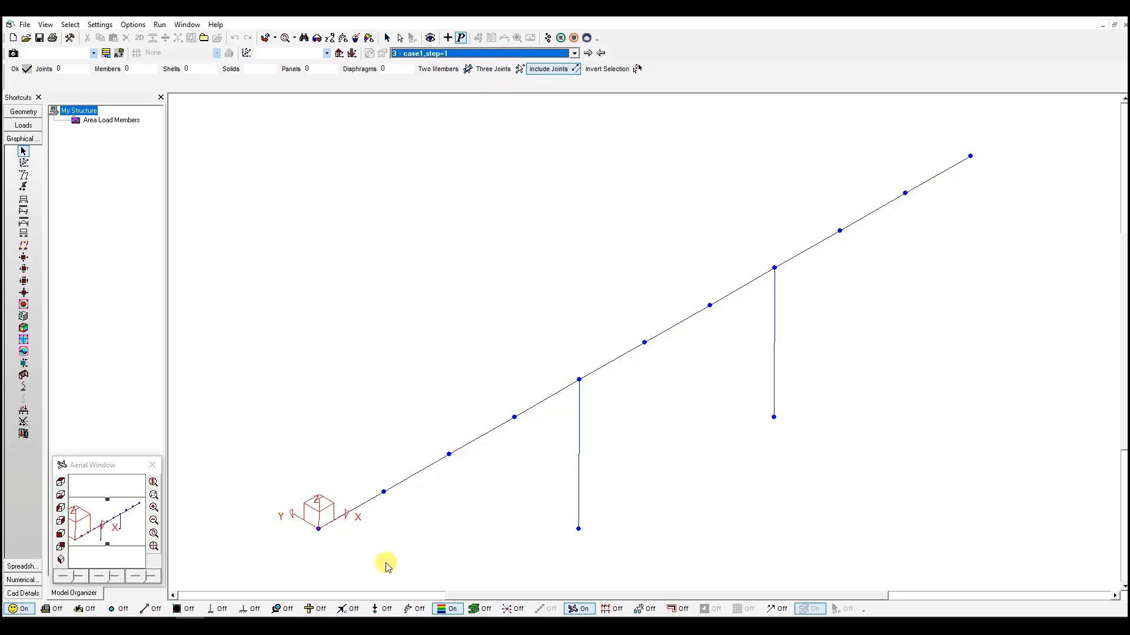
pyautogui.click(388, 612)
pyautogui.click(415, 609)
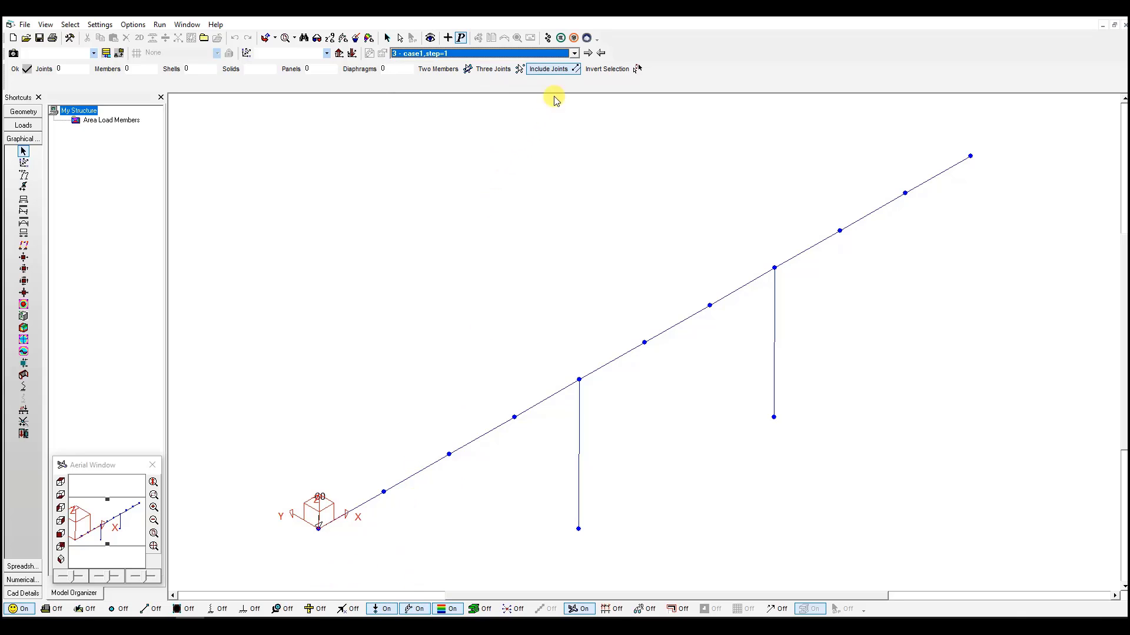
# Step: Advance the moving load along the beam through the generated load cases up to case1,step=23
pyautogui.click(588, 55)
pyautogui.click(588, 55)
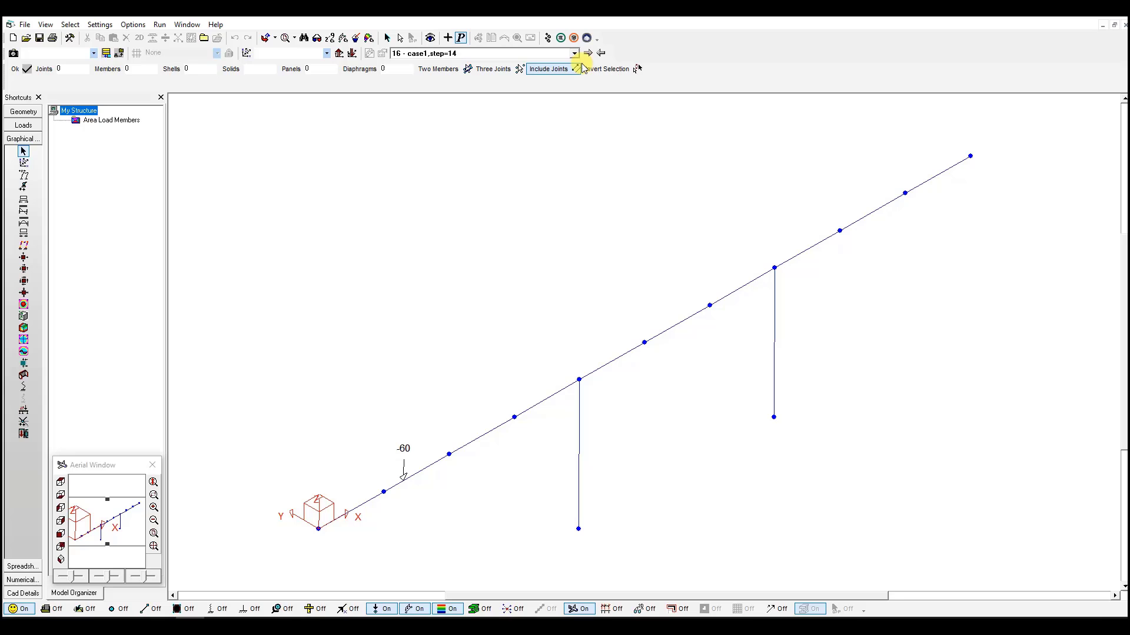
pyautogui.click(586, 56)
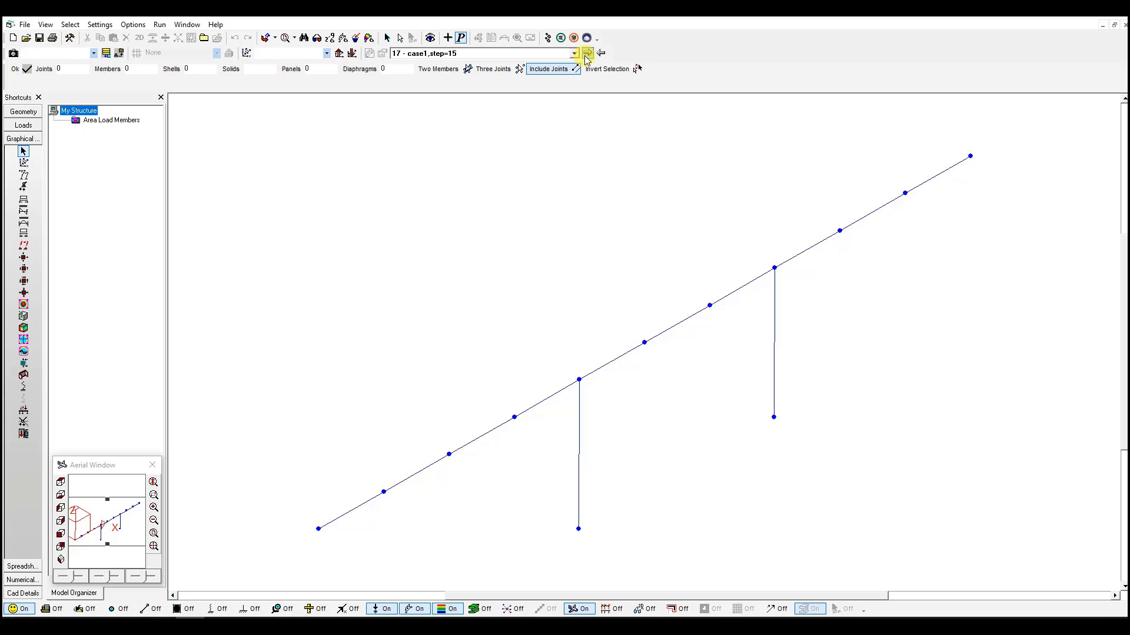
pyautogui.click(586, 56)
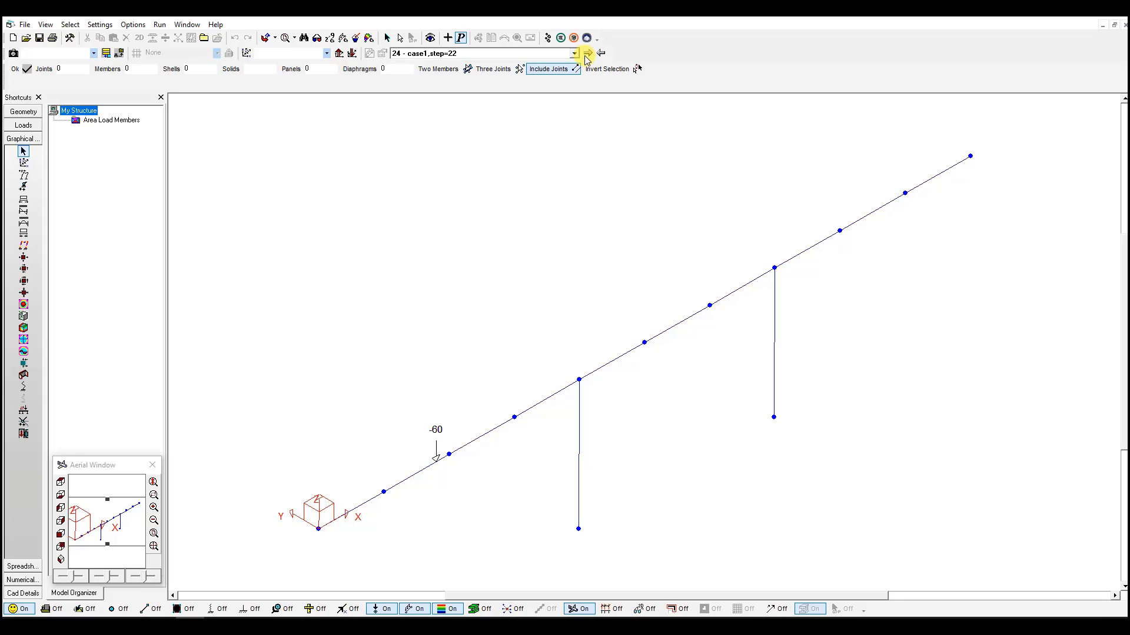
# Step: Display the y moment diagram and follow it through the moving load steps up to case1,step=53
pyautogui.click(25, 224)
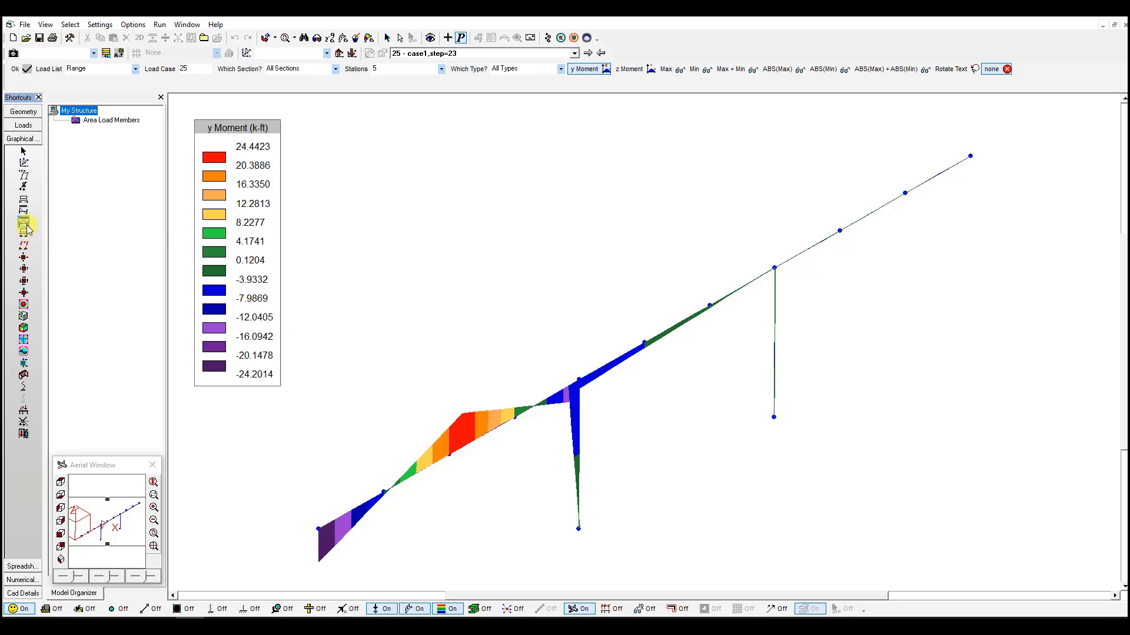
pyautogui.click(589, 58)
pyautogui.click(589, 58)
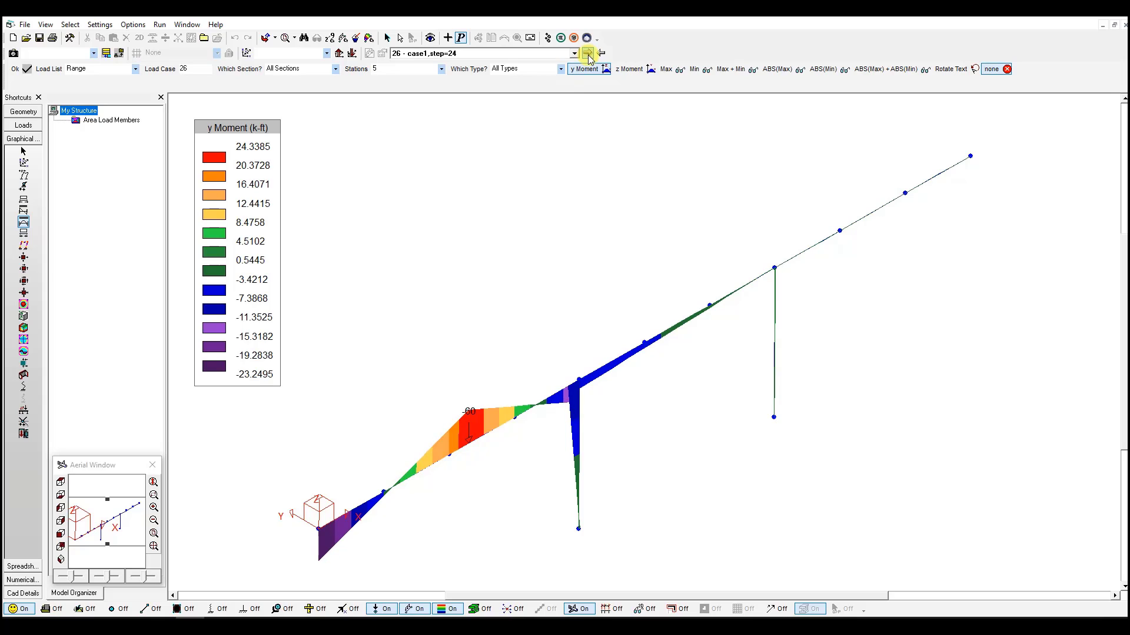
pyautogui.click(589, 57)
pyautogui.click(589, 57)
pyautogui.click(589, 58)
pyautogui.click(589, 57)
pyautogui.click(589, 58)
pyautogui.click(589, 58)
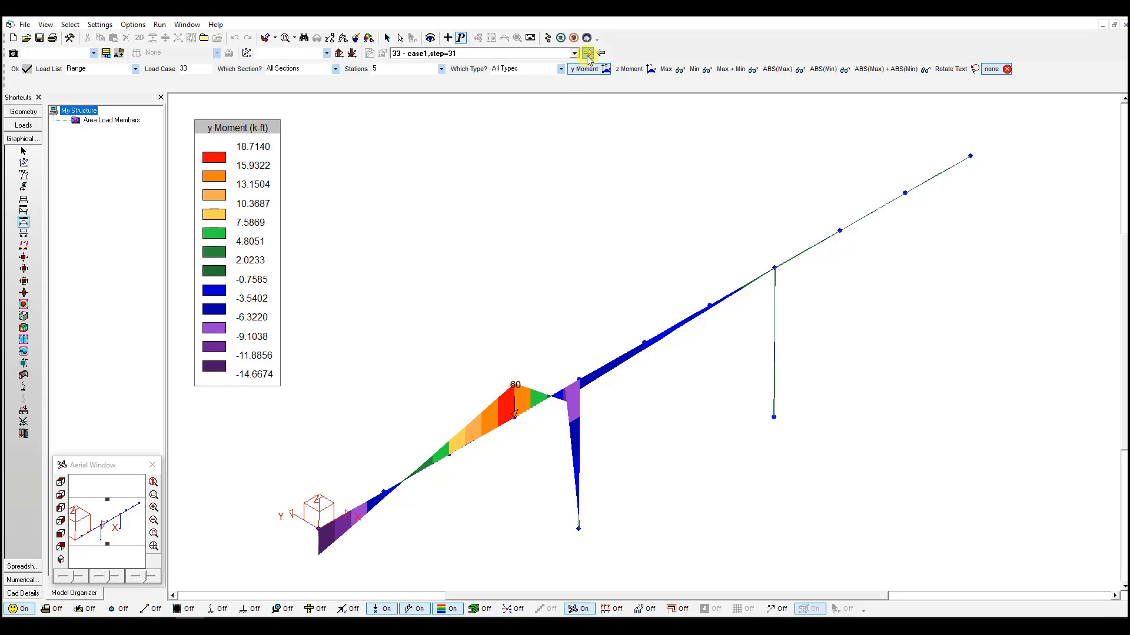
pyautogui.click(589, 58)
pyautogui.click(589, 58)
pyautogui.click(589, 58)
pyautogui.click(589, 57)
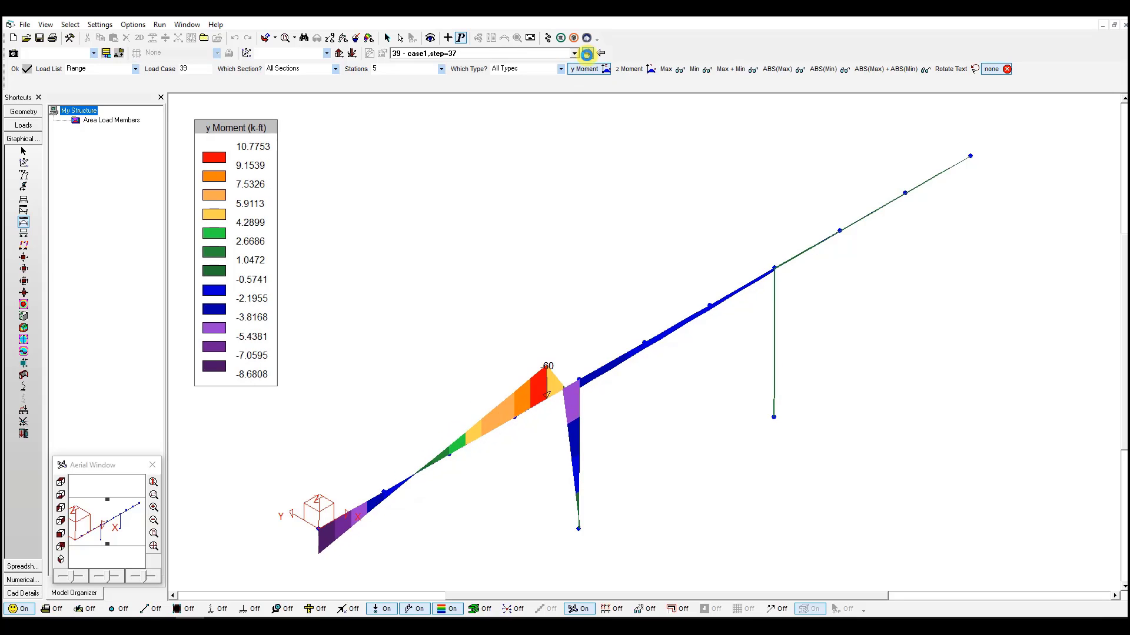
pyautogui.click(589, 57)
pyautogui.click(589, 58)
pyautogui.click(589, 57)
pyautogui.click(589, 57)
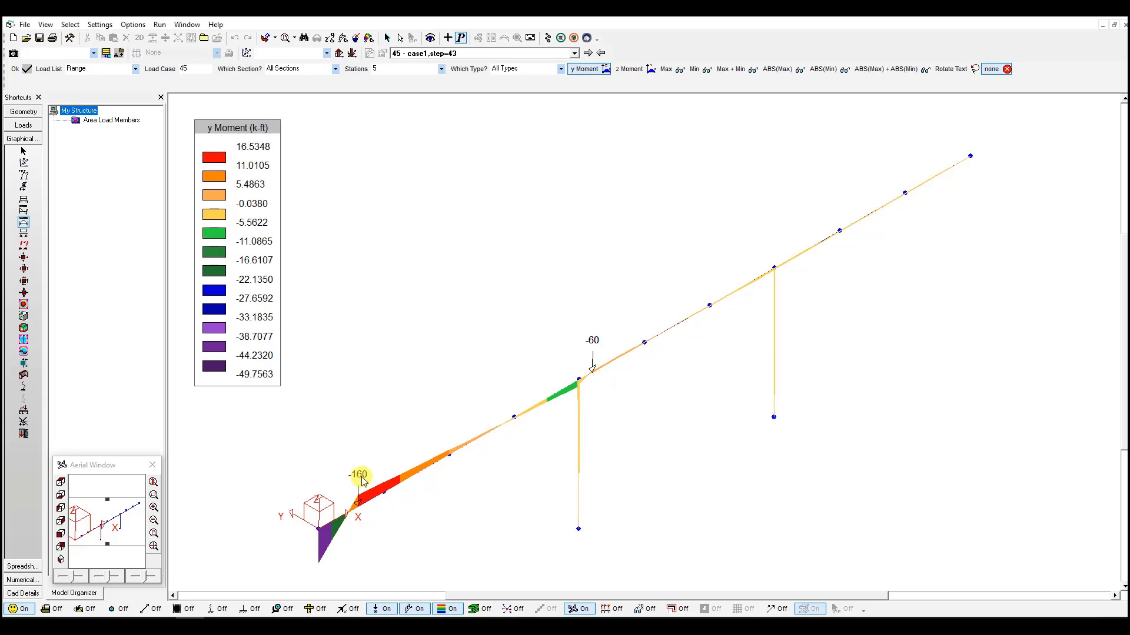
pyautogui.click(588, 53)
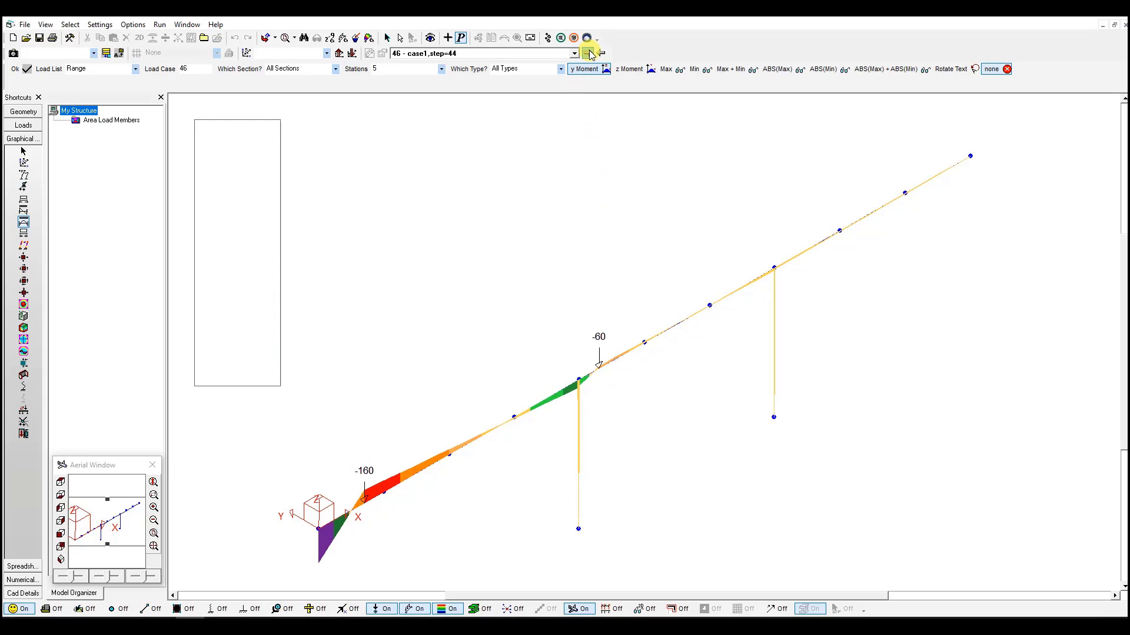
pyautogui.click(587, 53)
pyautogui.click(588, 53)
pyautogui.click(588, 53)
pyautogui.click(588, 53)
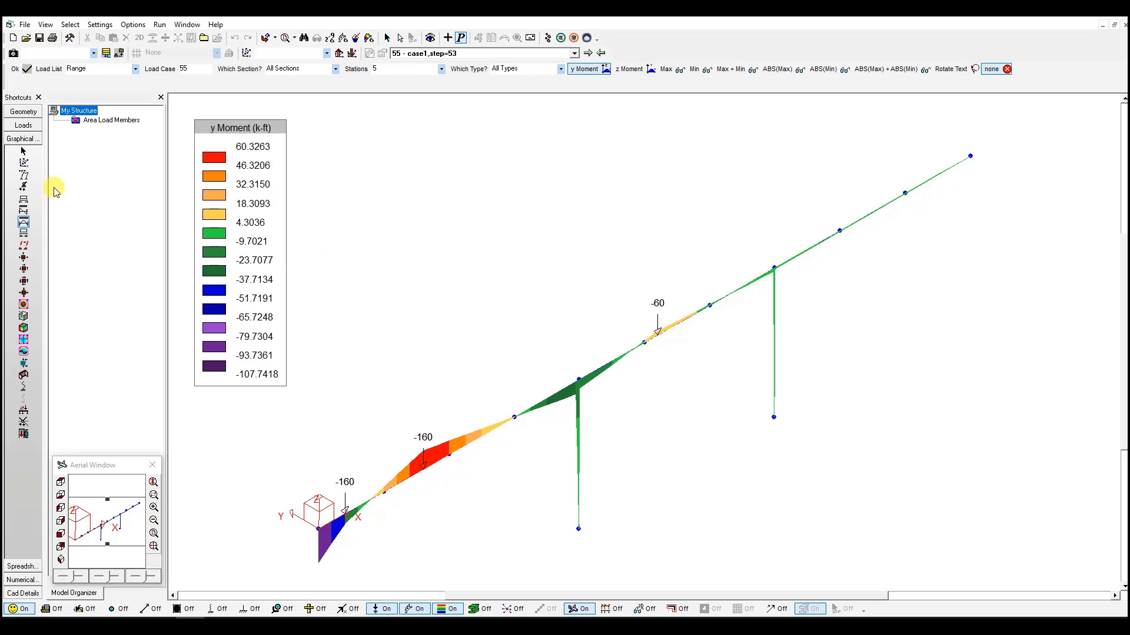
# Step: View the z shear diagram and the axial force diagram for case1,step=53
pyautogui.click(24, 212)
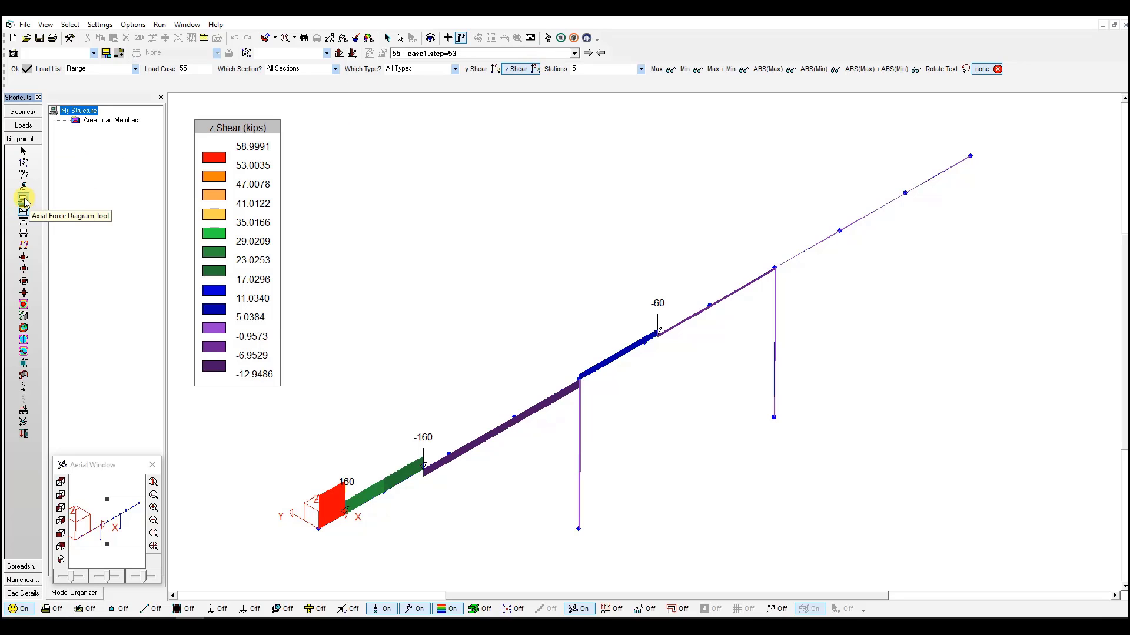
pyautogui.click(24, 200)
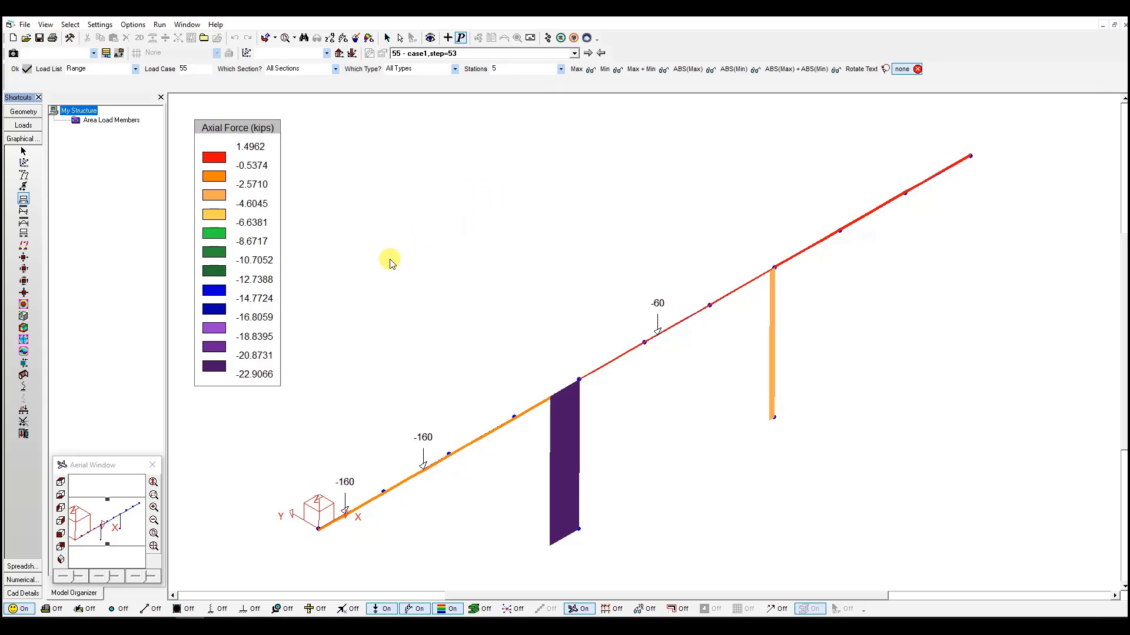
# Step: Select load case case2,step=1 and plot the y-Moment influence line for a point on member 3
pyautogui.click(574, 53)
pyautogui.click(575, 116)
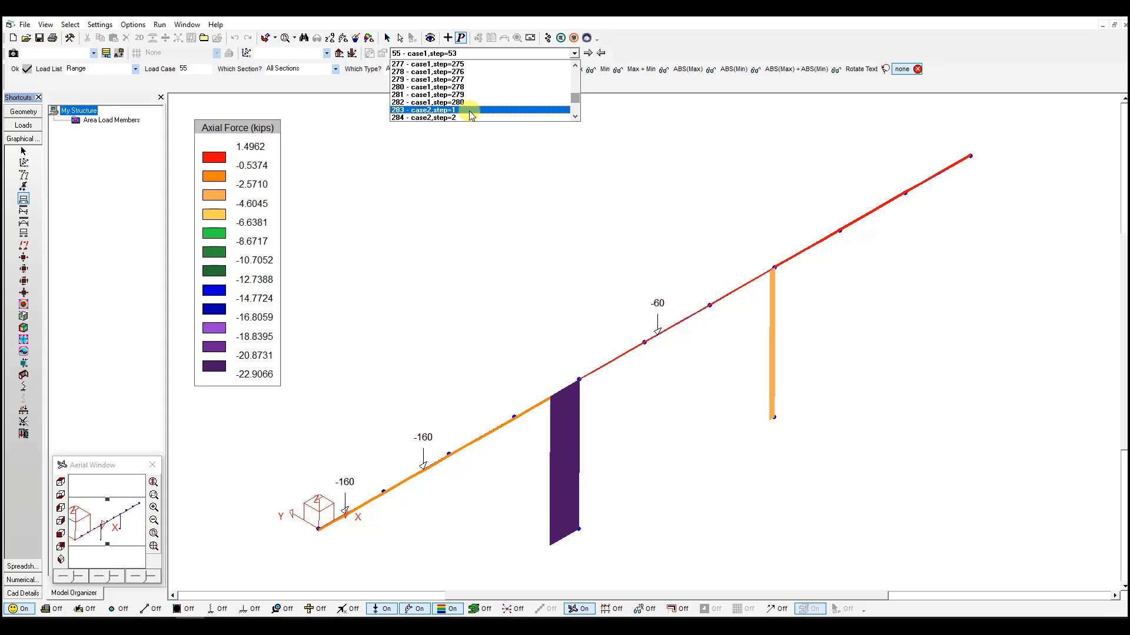
pyautogui.click(397, 110)
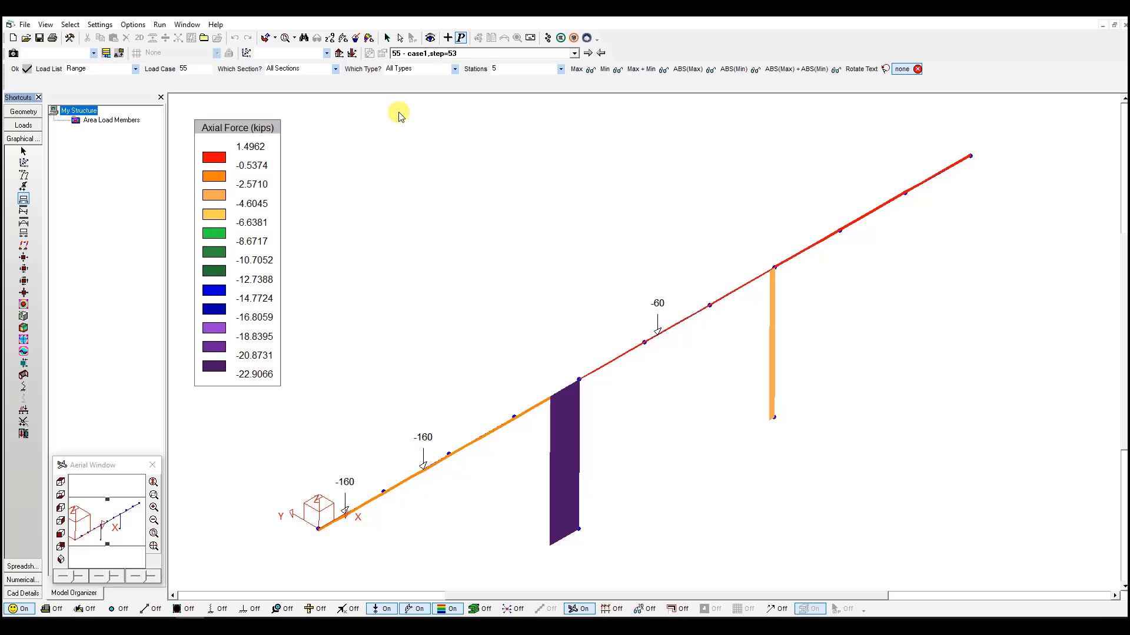
pyautogui.click(24, 351)
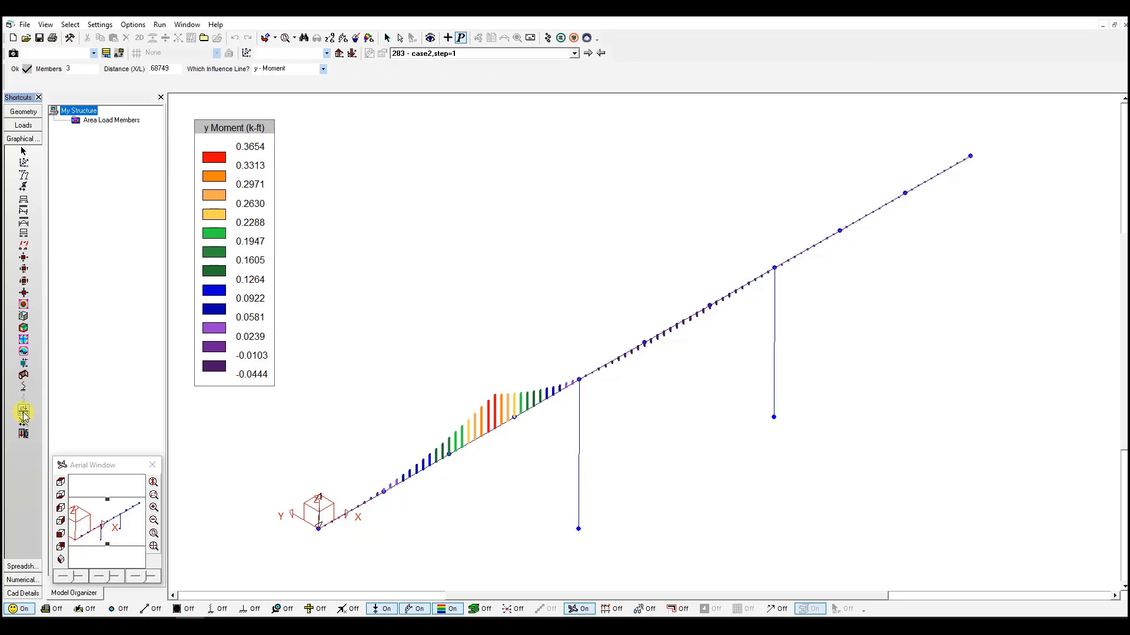
pyautogui.click(509, 426)
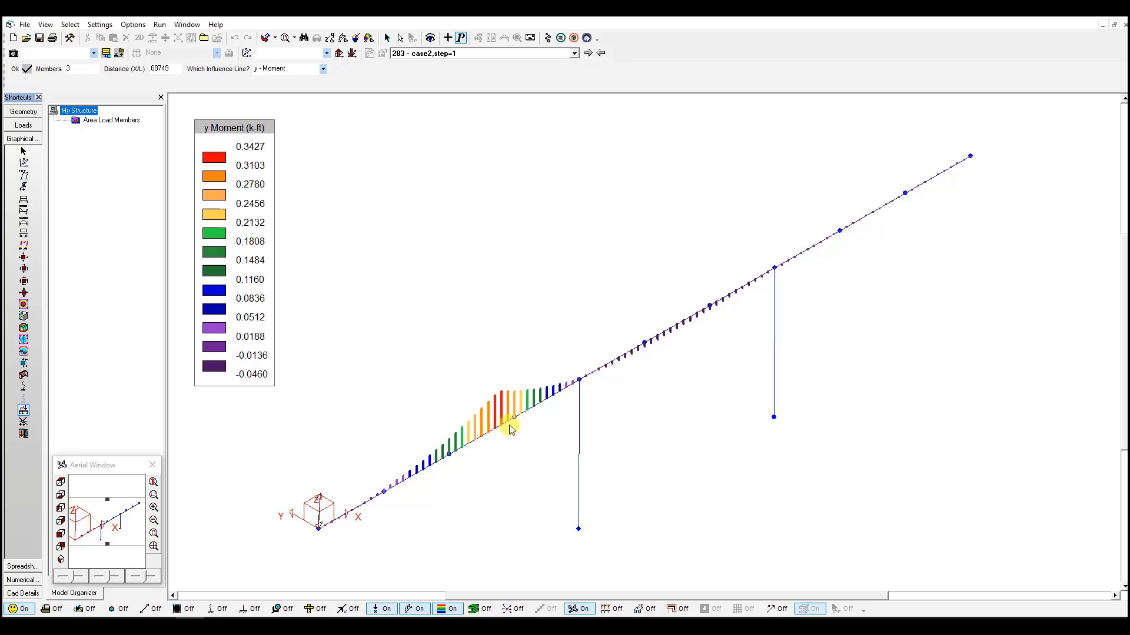
# Step: Plot y-Moment influence lines for points beside the two columns, on member 4 and on member 22
pyautogui.click(554, 397)
pyautogui.click(563, 393)
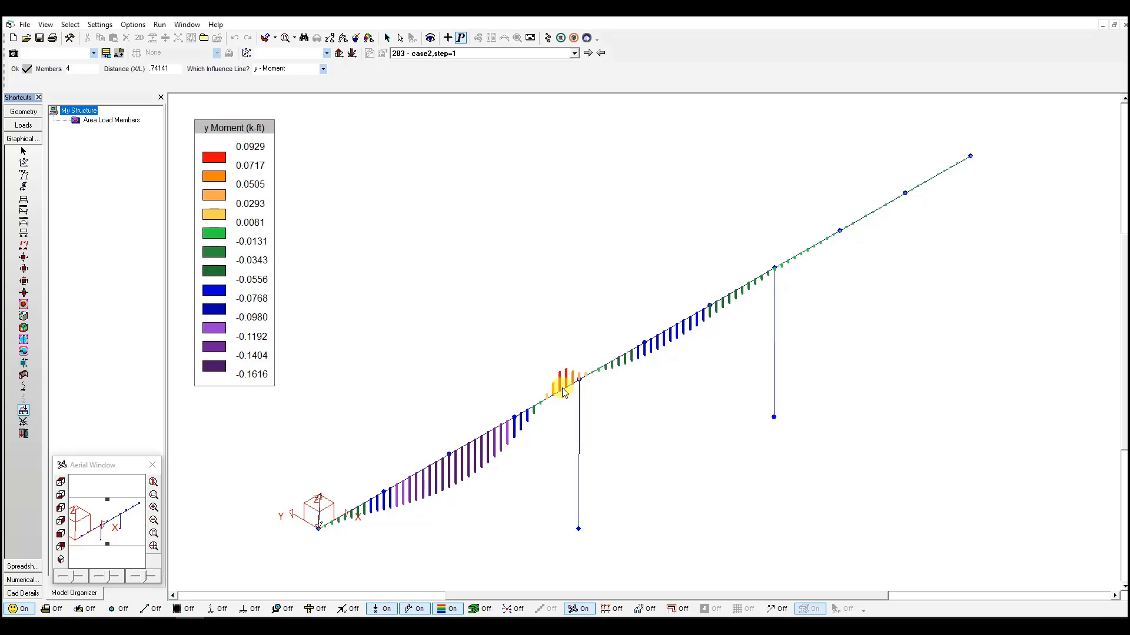
pyautogui.click(773, 272)
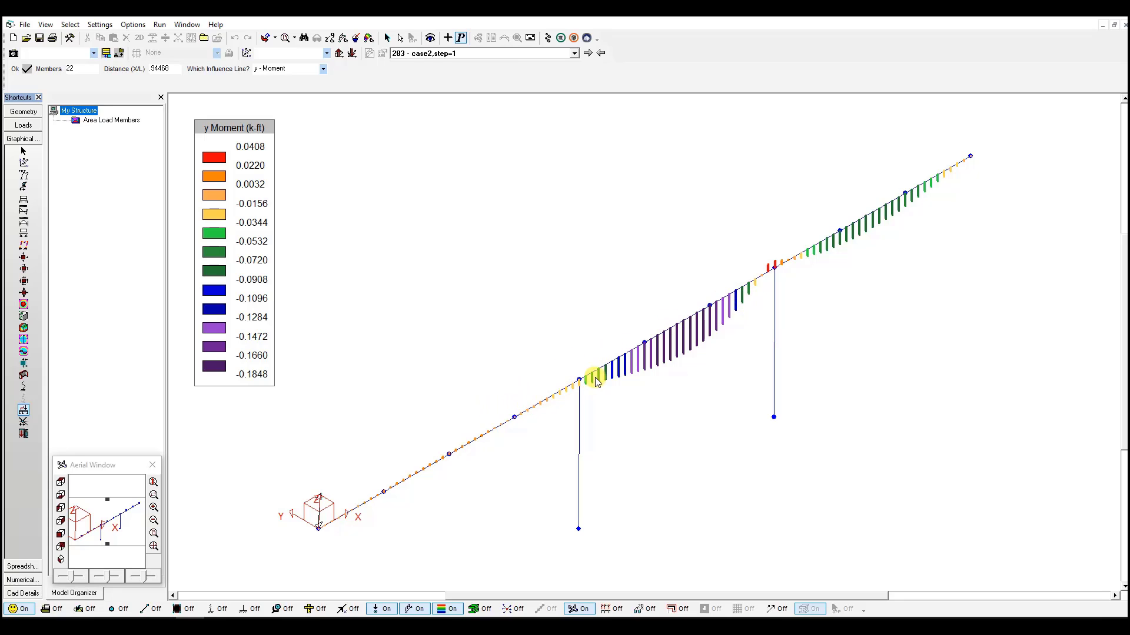
# Step: Switch the influence line type to z-Shear and plot it for several points on members 22 and 21 between the columns
pyautogui.click(300, 69)
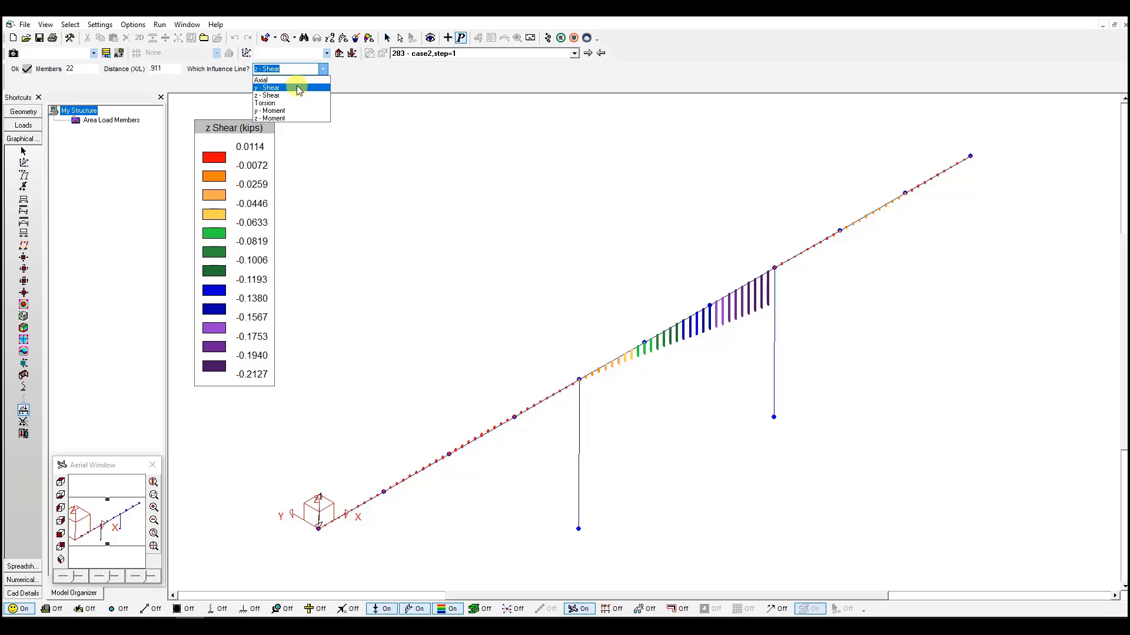
pyautogui.click(286, 112)
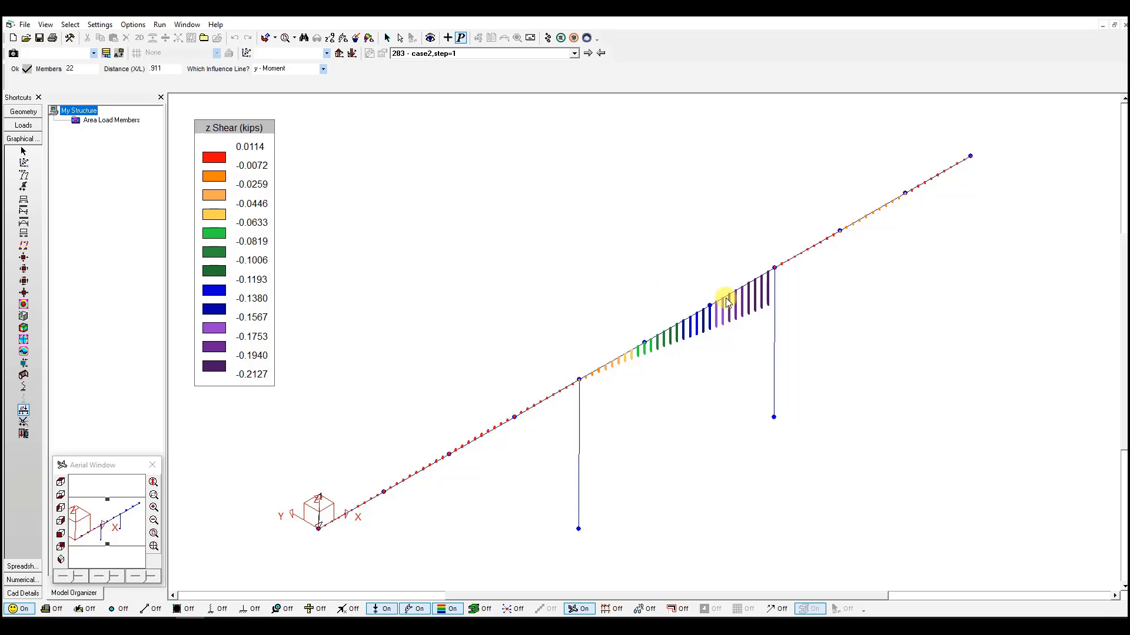
pyautogui.click(320, 69)
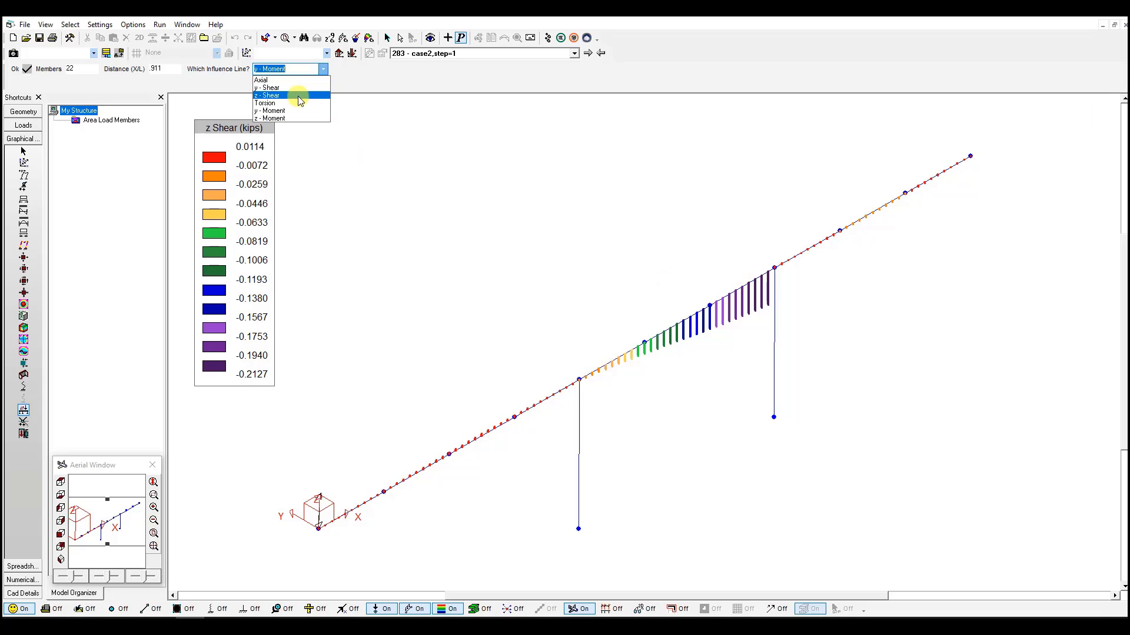
pyautogui.click(299, 99)
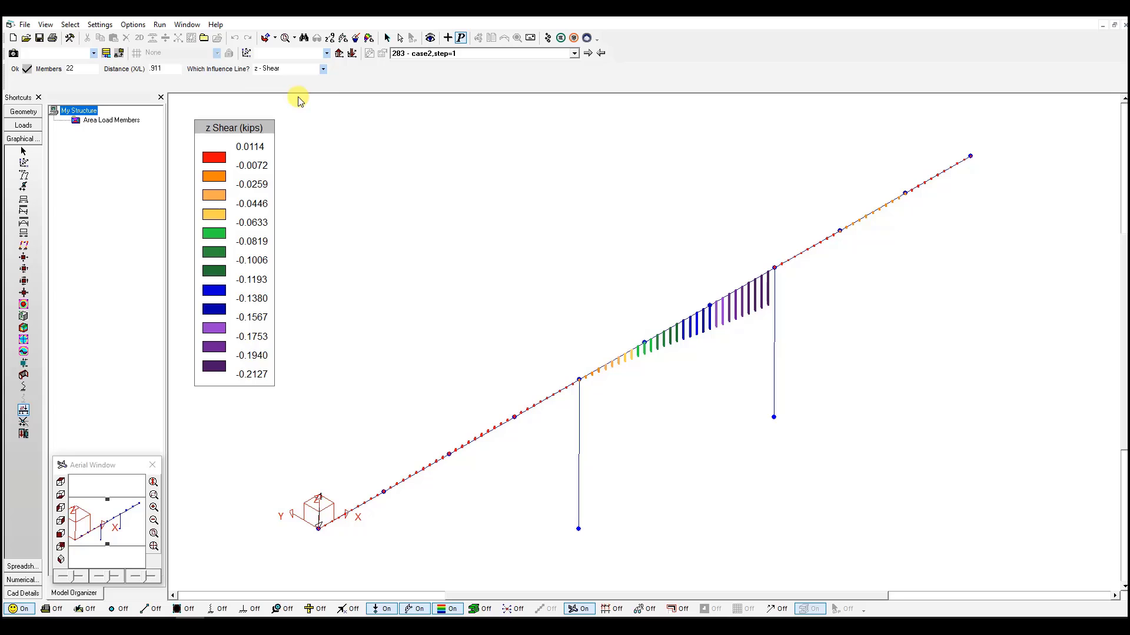
pyautogui.click(766, 277)
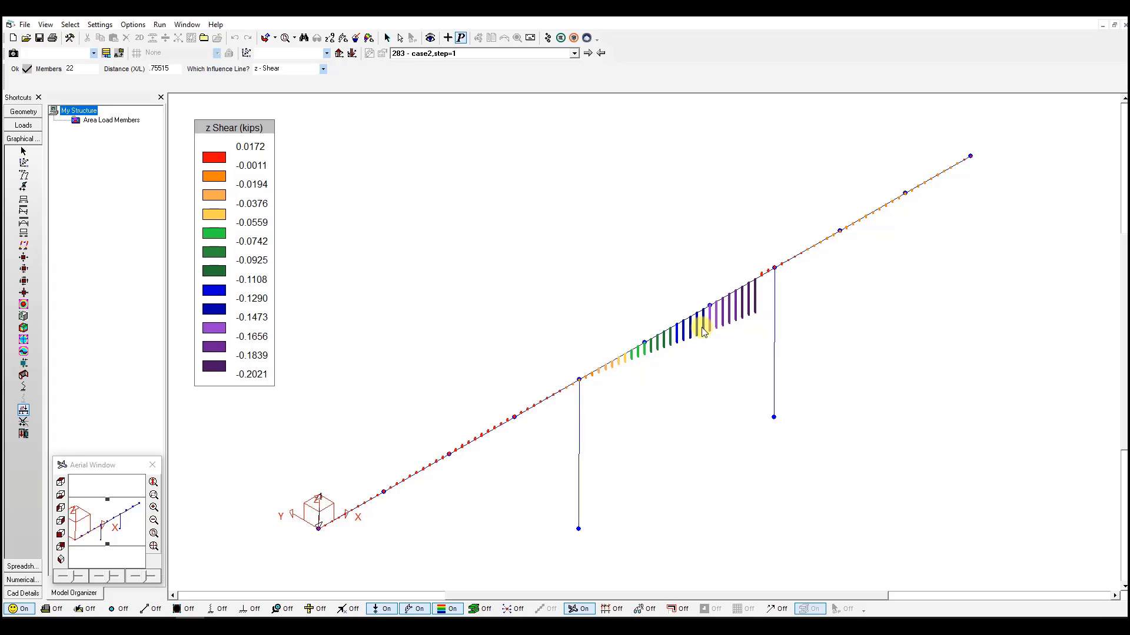
pyautogui.click(765, 278)
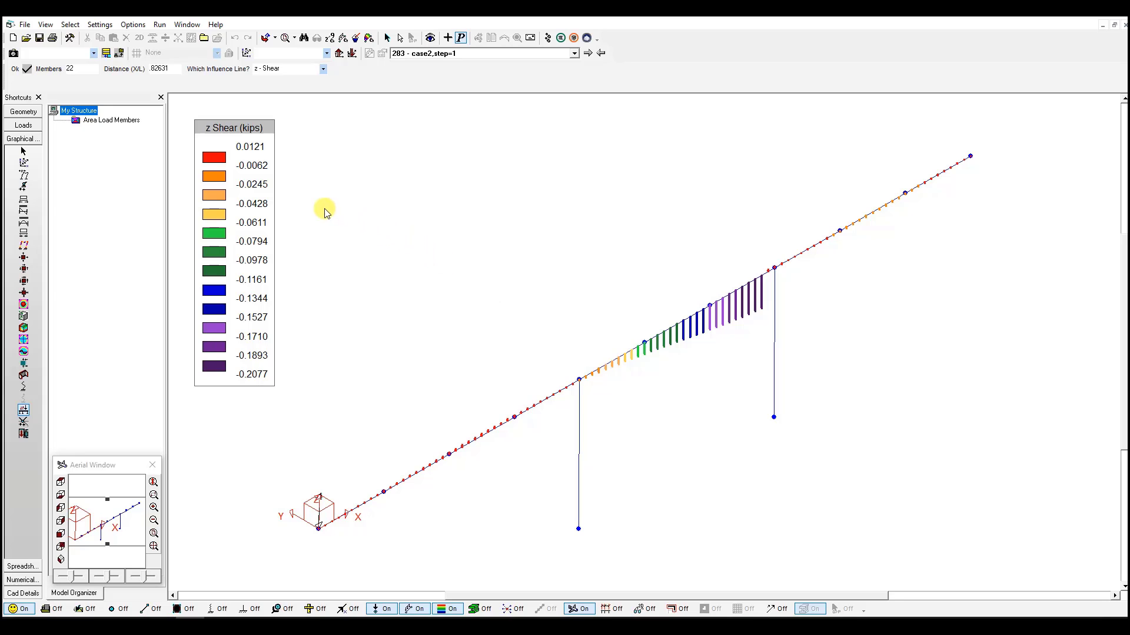
pyautogui.click(731, 293)
pyautogui.click(688, 319)
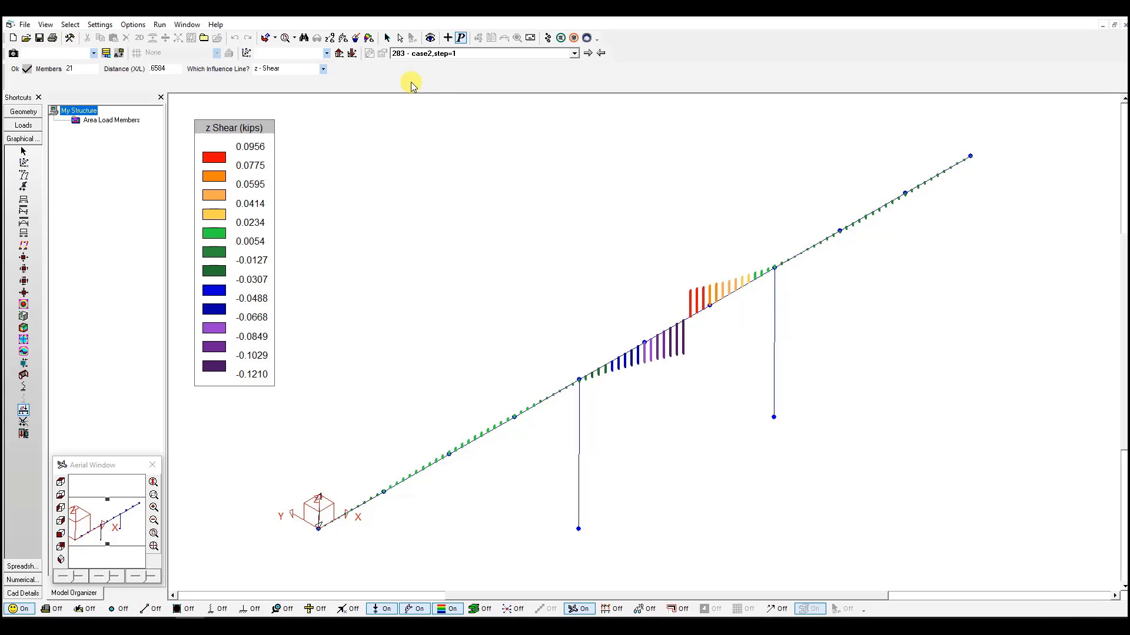
# Step: Search the help for "influence lines" and read the Influence Lines (tool) topic and its linked influence lines explanation
pyautogui.click(216, 24)
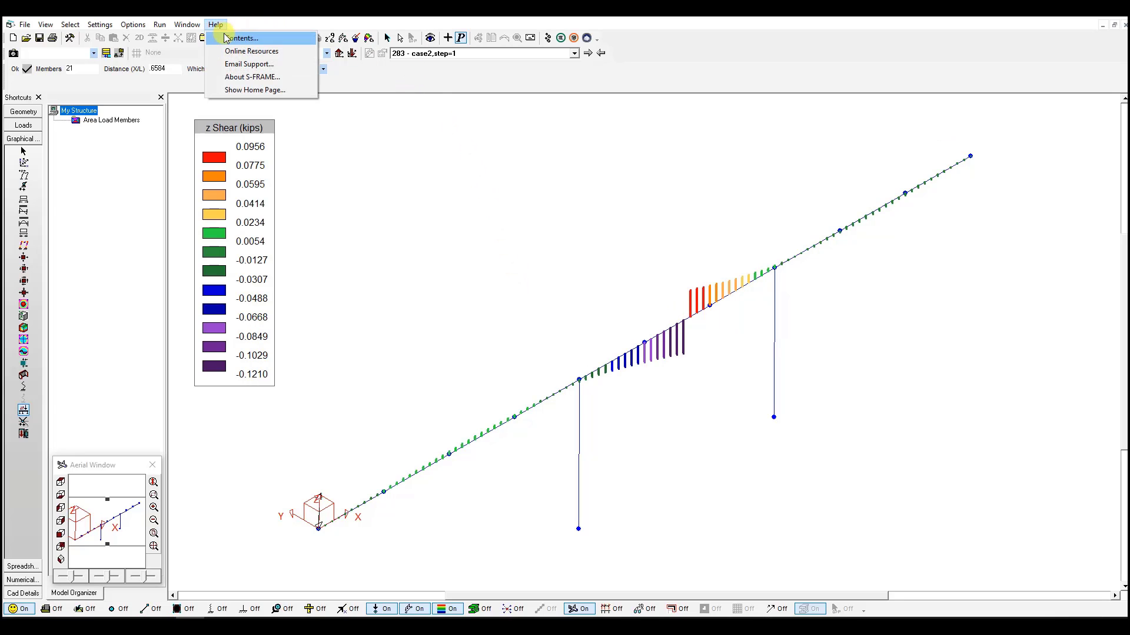
pyautogui.click(241, 38)
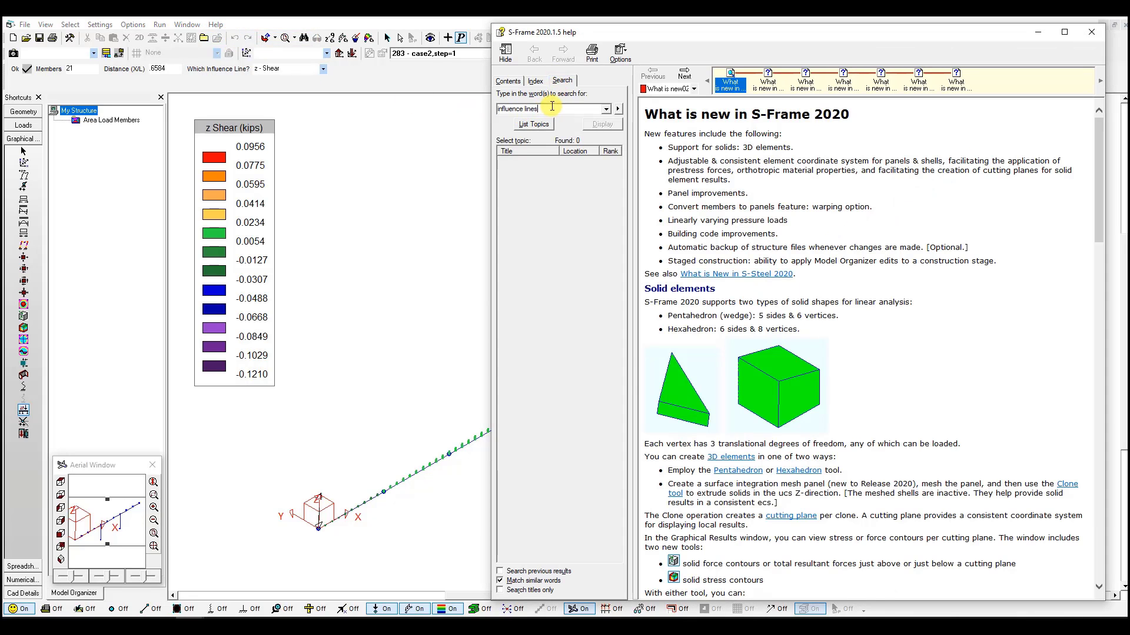
pyautogui.press('Return')
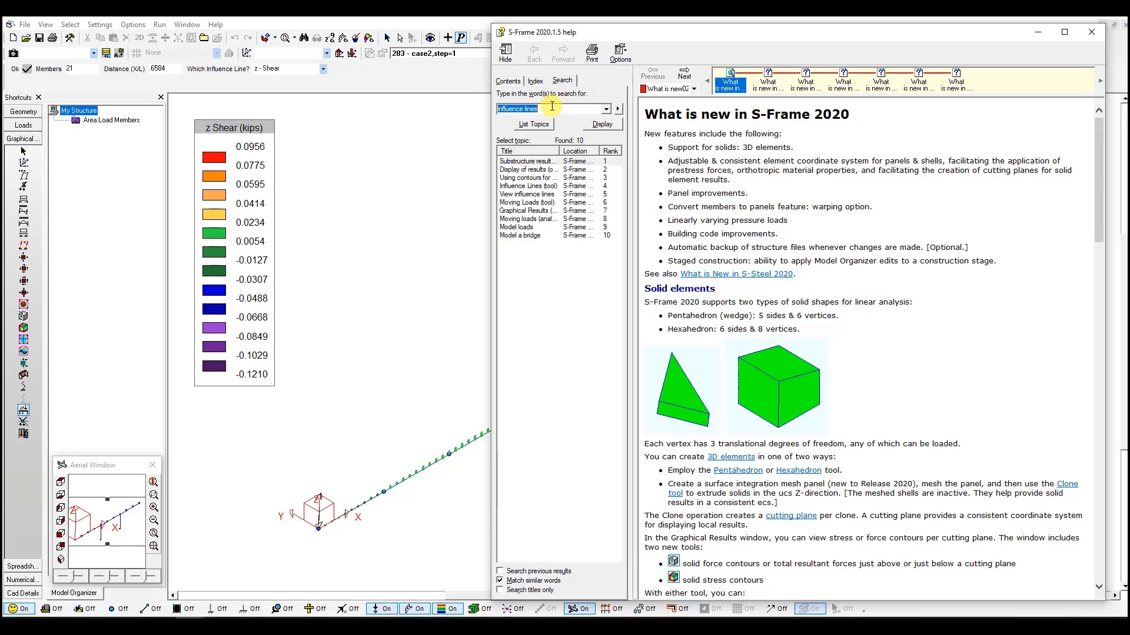
pyautogui.doubleClick(530, 186)
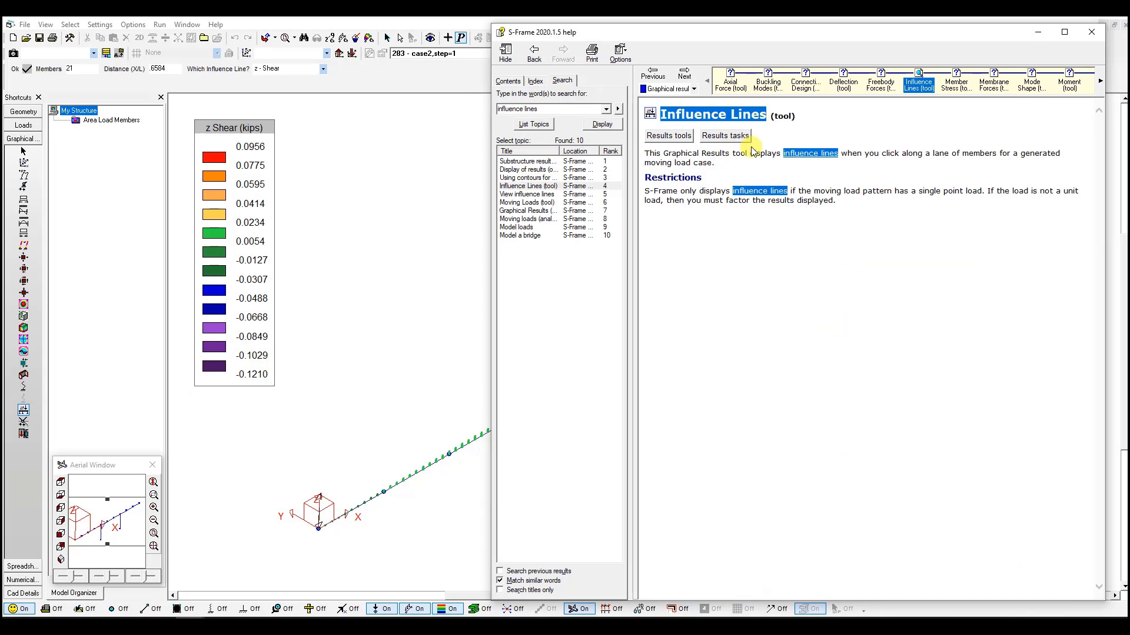
pyautogui.click(805, 155)
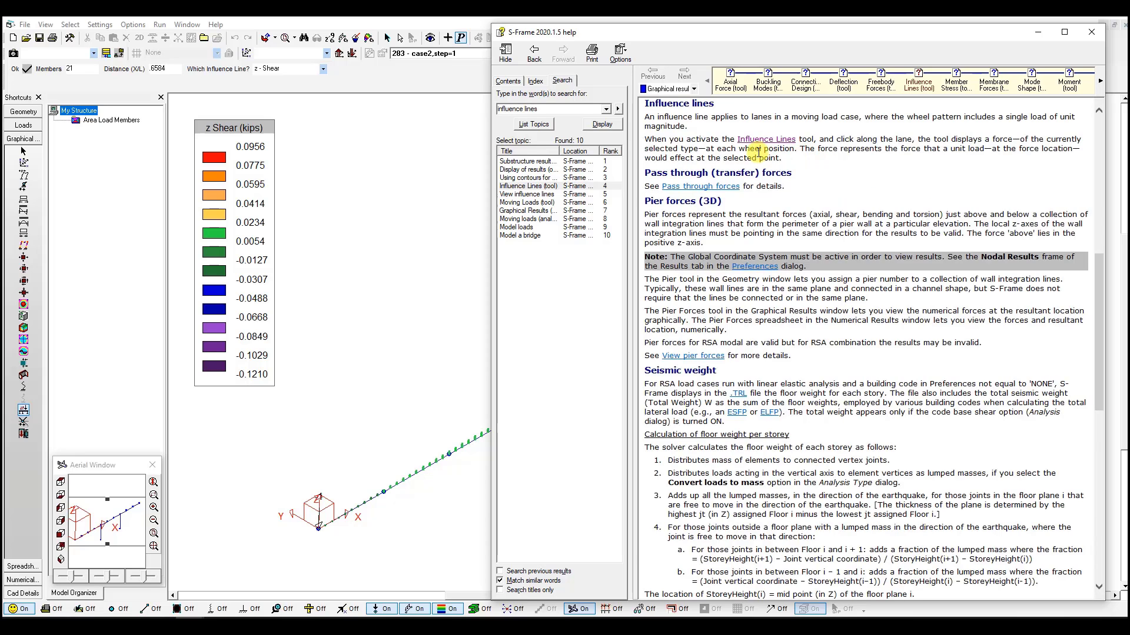